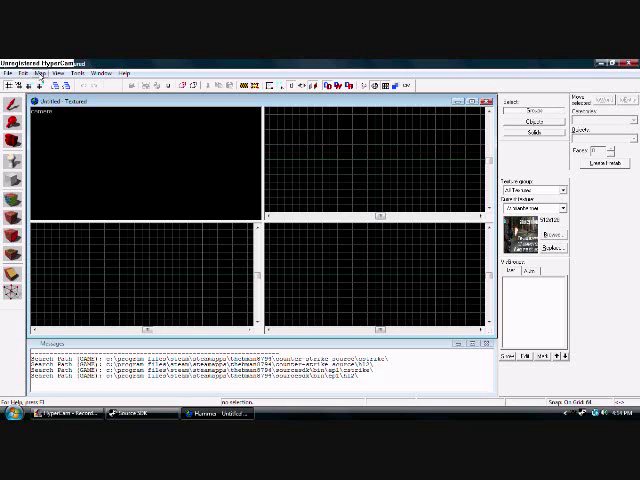
- Choose the Block Tool in the left toolbar to draw new brushes
click(12, 180)
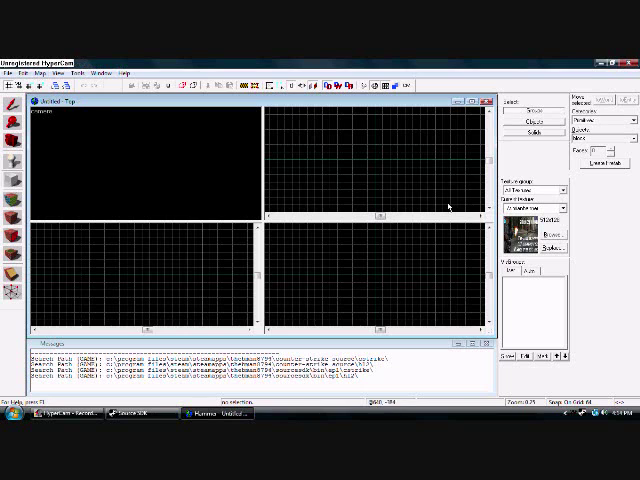
- Find a grass texture in the texture browser and make it current
click(550, 236)
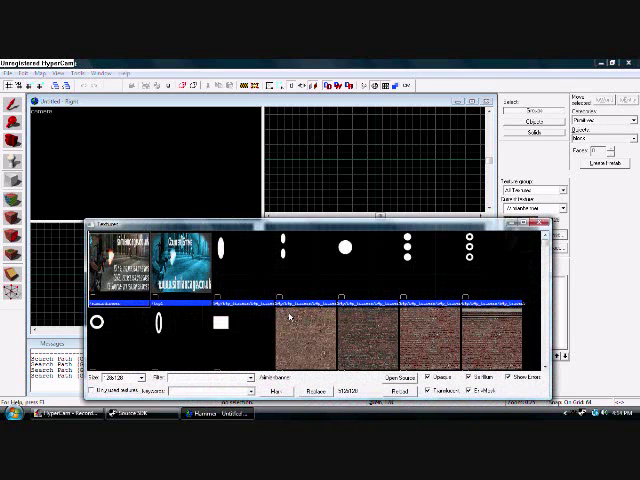
text(gra)
text(ss)
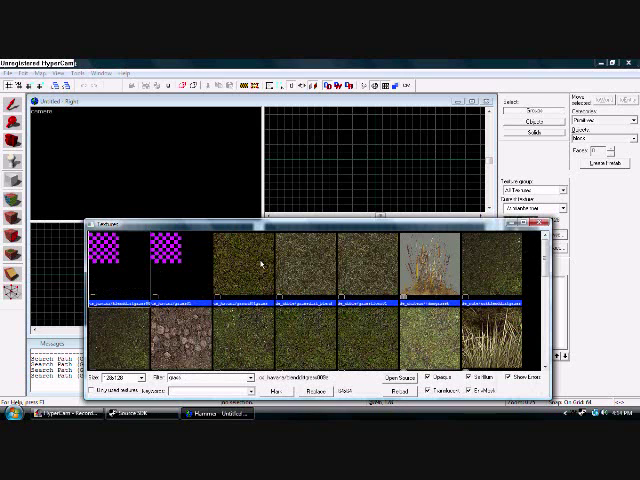
scroll(543, 370, down, 2)
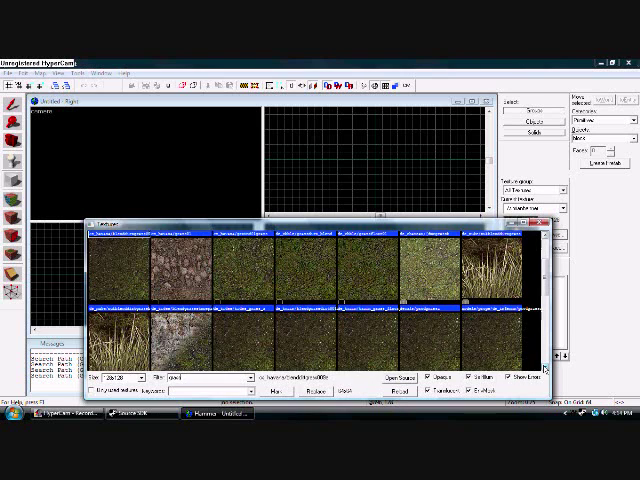
scroll(543, 370, down, 1)
scroll(535, 377, down, 1)
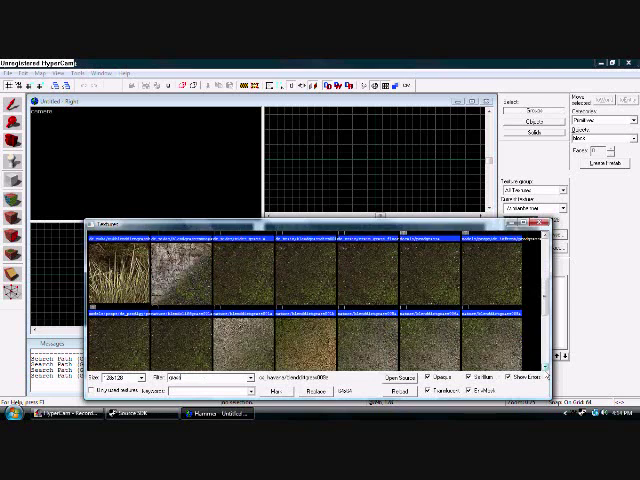
scroll(535, 377, down, 1)
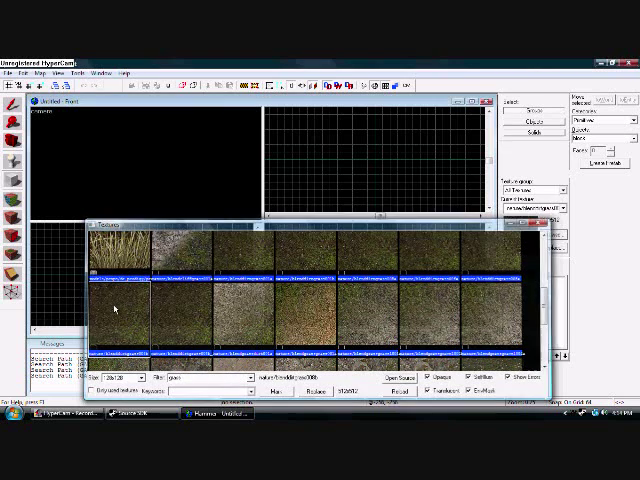
double_click(114, 310)
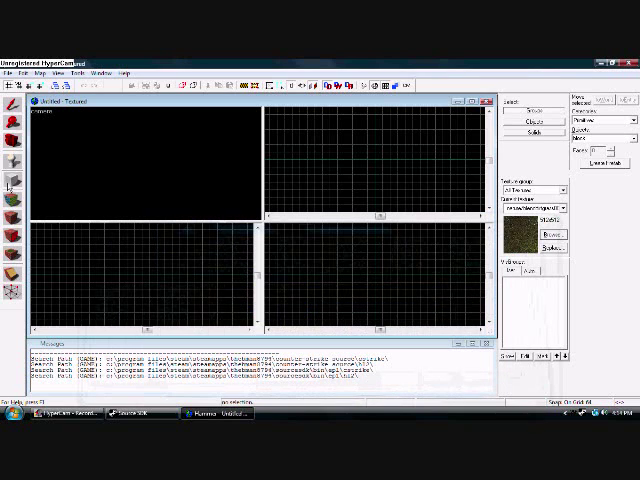
- Create a large thin grass floor slab and fly the 3D camera over it
mouse_move(280, 147)
mouse_down()
mouse_move(448, 217)
mouse_move(453, 212)
mouse_up()
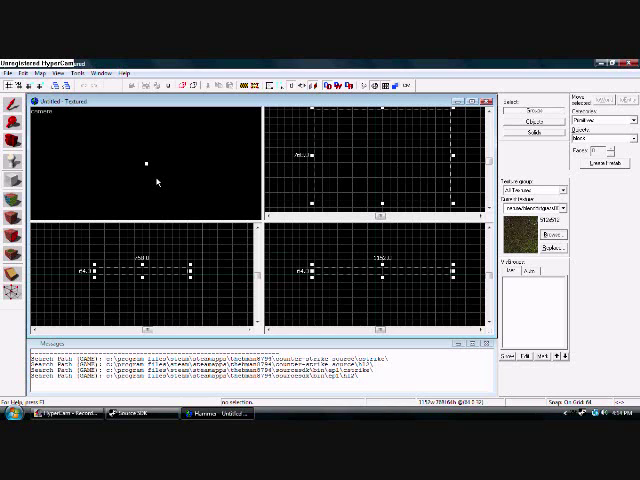
key(Return)
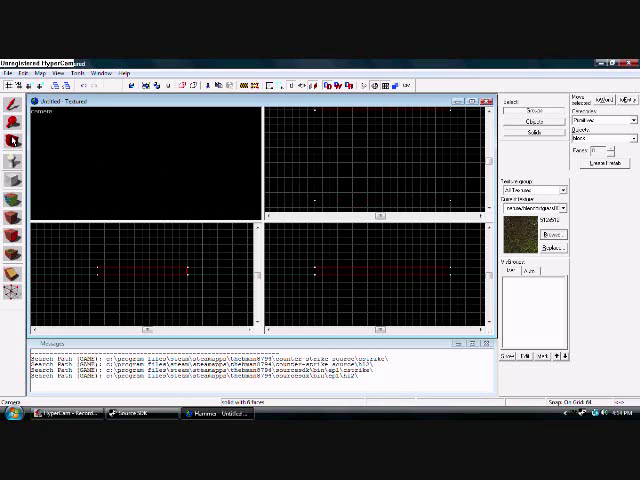
click(14, 140)
key(ctrl+shift+e)
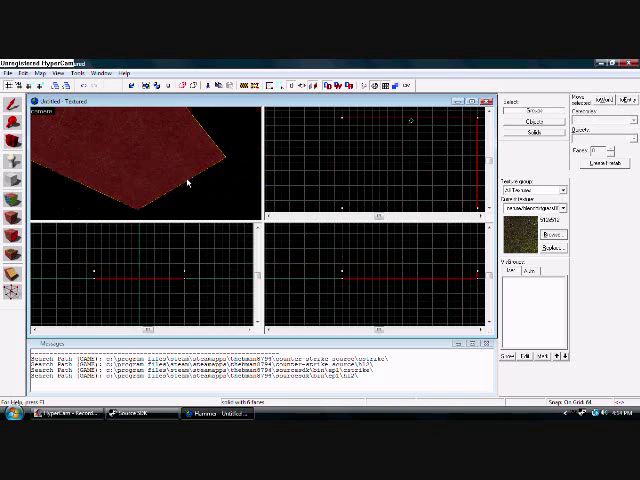
key(Up)
key(Up)
key(Up)
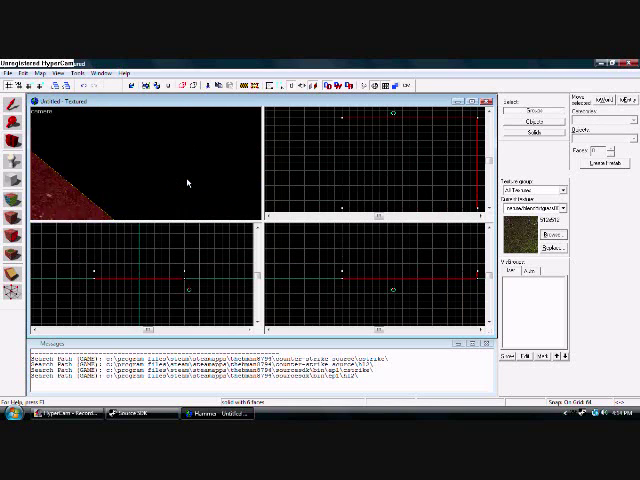
key(Down)
key(Down)
key(Down)
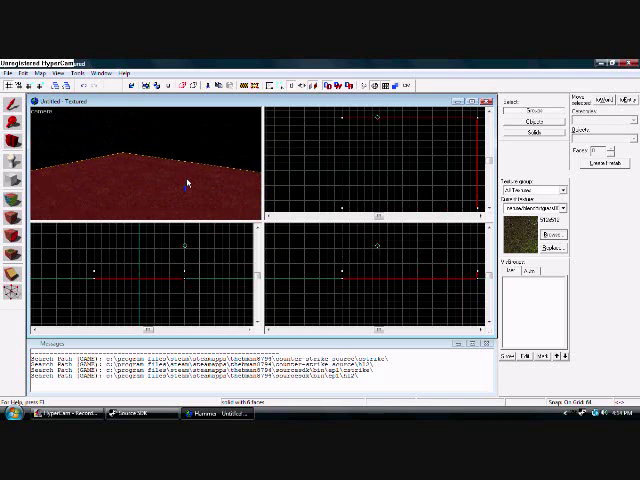
key(Down)
key(Down)
key(Down)
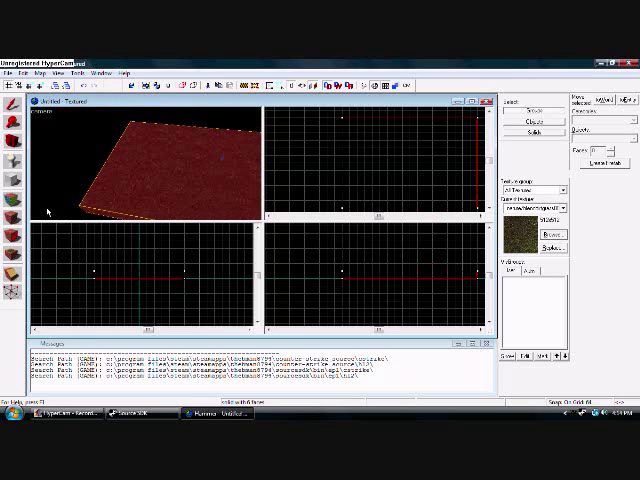
- Pick a brick texture from the texture library as the current texture
click(551, 234)
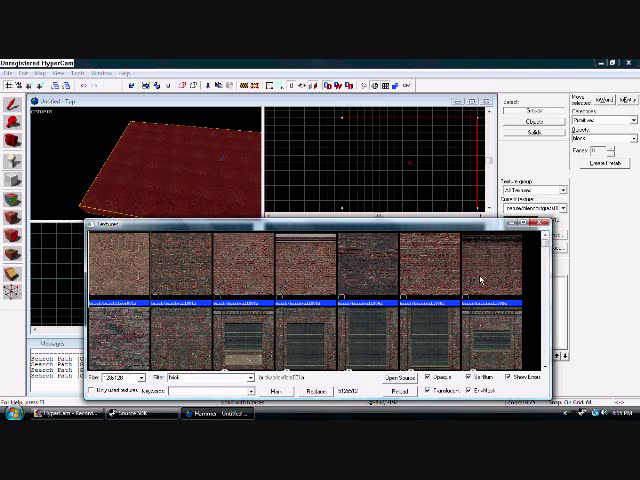
click(546, 366)
click(546, 366)
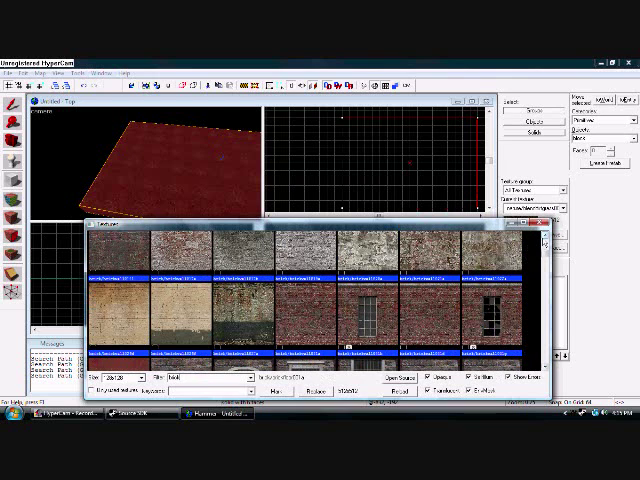
scroll(545, 240, down, 2)
scroll(545, 240, down, 2)
scroll(545, 240, down, 2)
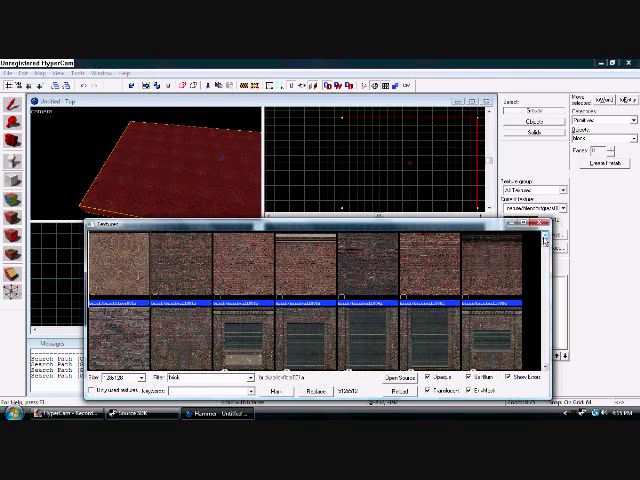
double_click(241, 263)
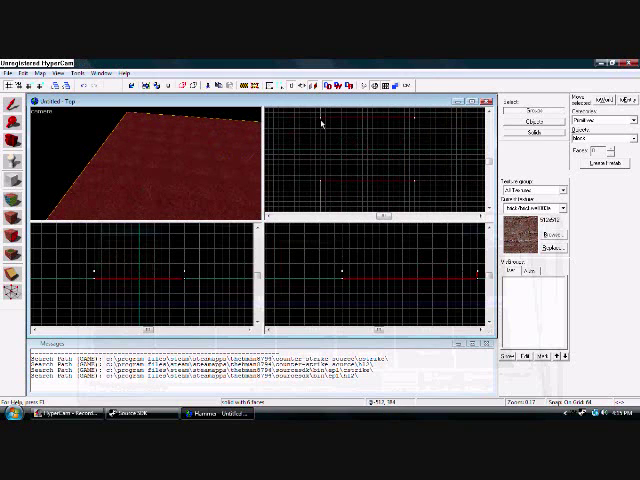
- Build a brick wall along one floor edge and copy it to the opposite side
drag(321, 121, 317, 190)
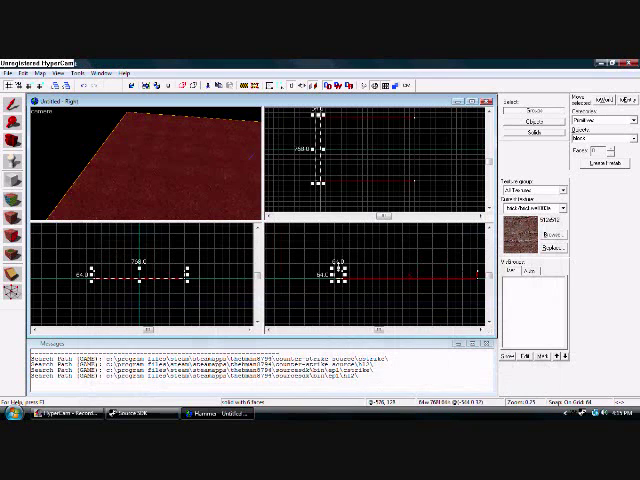
mouse_move(338, 263)
mouse_down()
mouse_move(340, 232)
mouse_move(340, 251)
mouse_up()
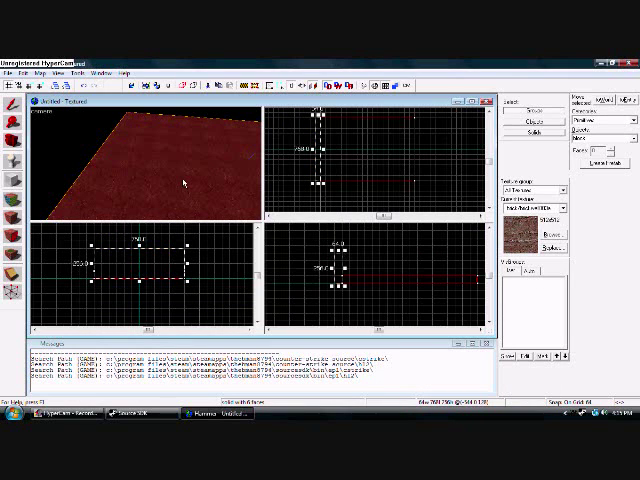
key(Down)
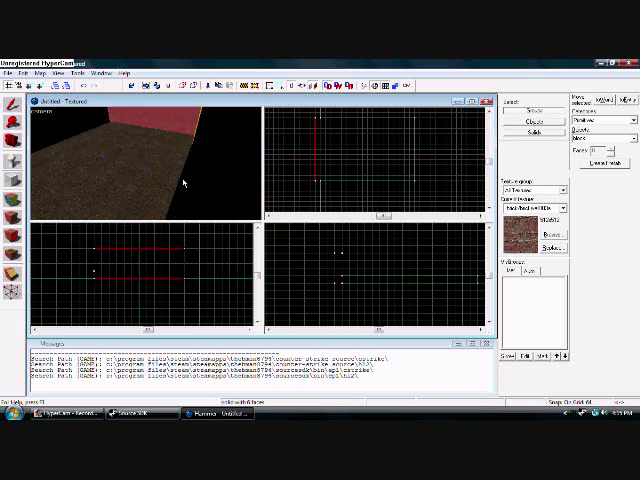
click(139, 175)
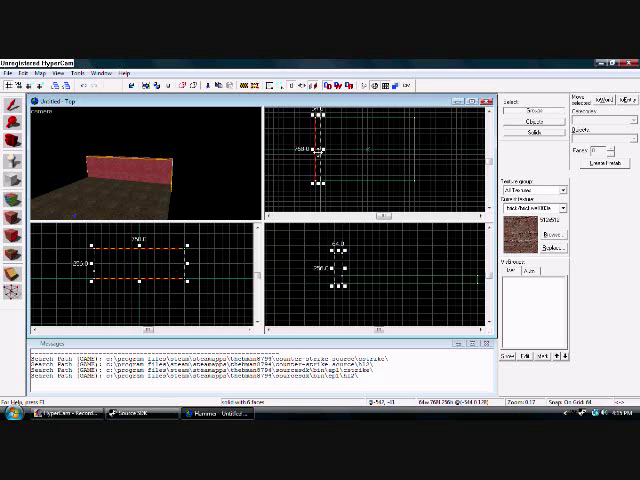
drag(319, 150, 413, 149)
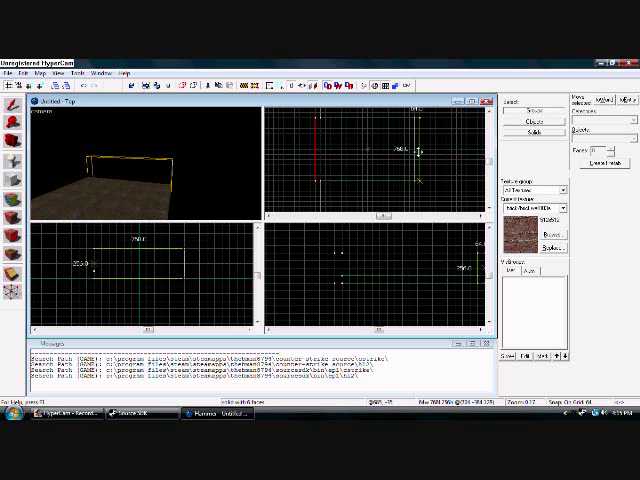
click(440, 157)
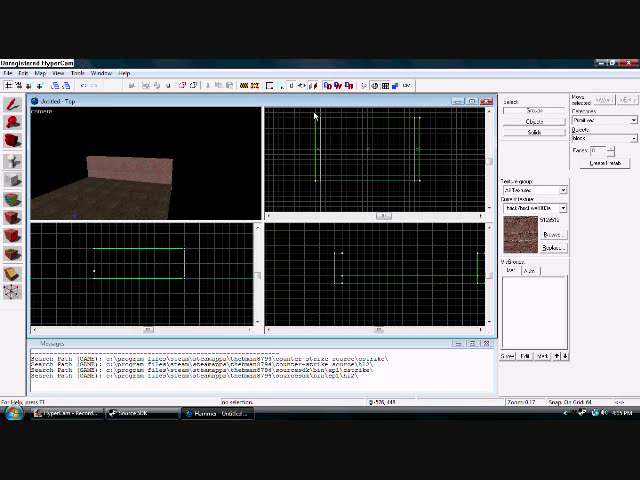
- Add a long brick wall across the floor's edge and check the room in 3D
drag(314, 116, 422, 120)
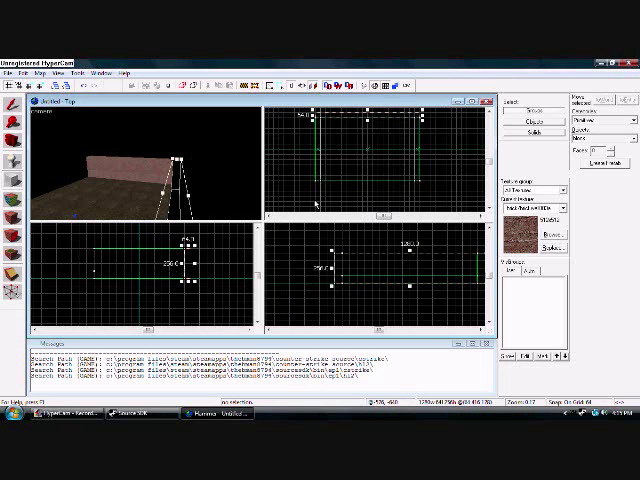
key(Return)
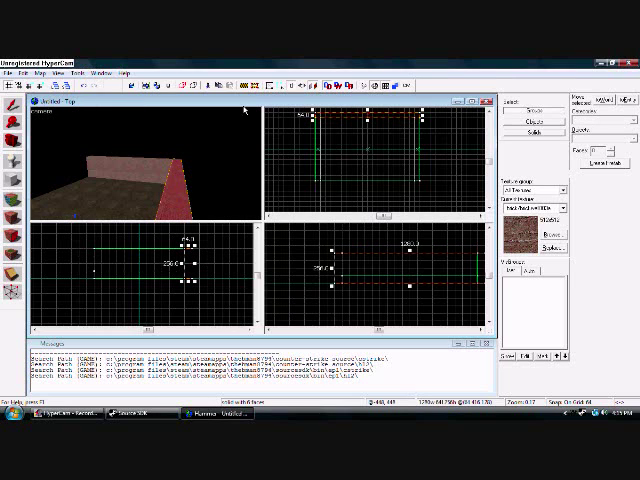
drag(368, 116, 366, 181)
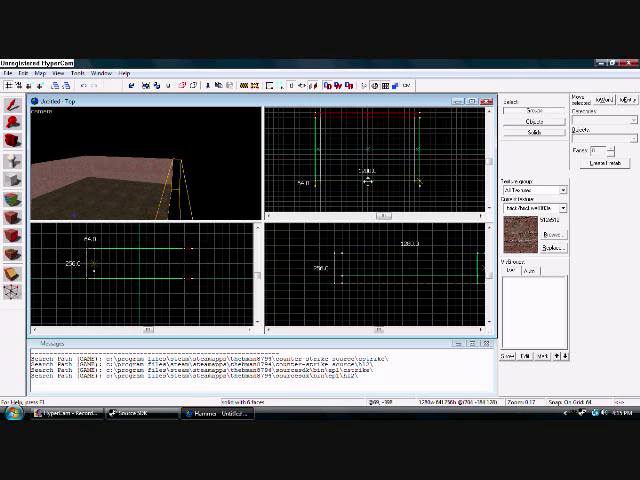
key(w)
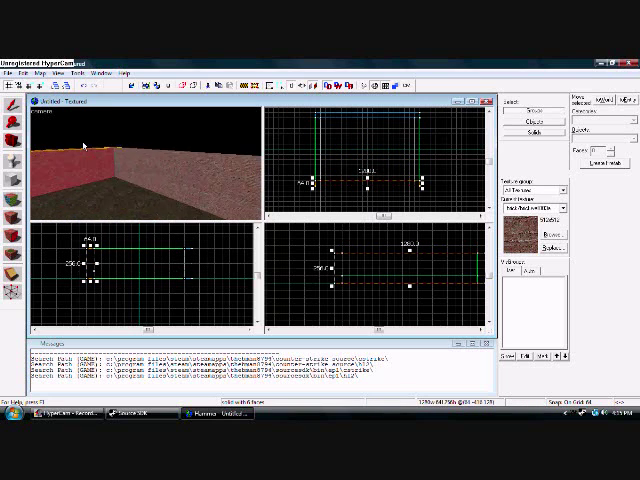
key(Left)
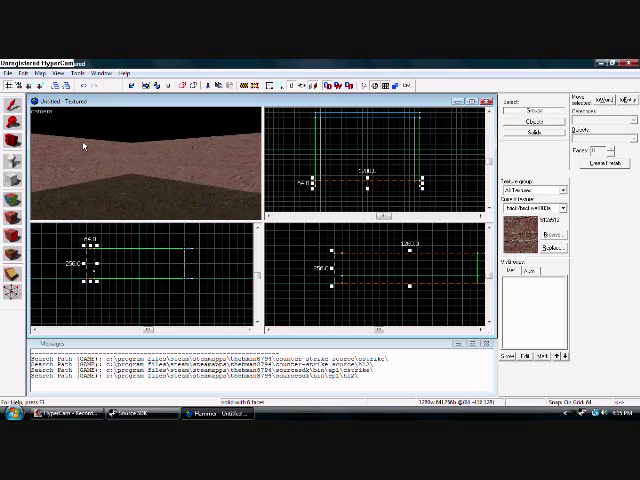
key(Right)
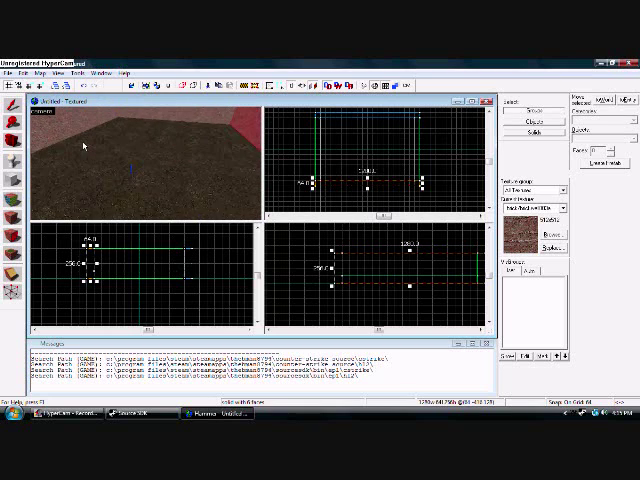
key(Down)
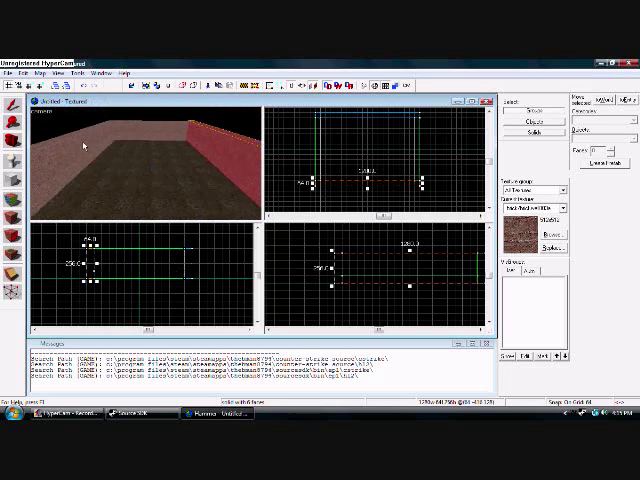
- Place four info_player_terrorist spawns at one end of the floor
click(459, 144)
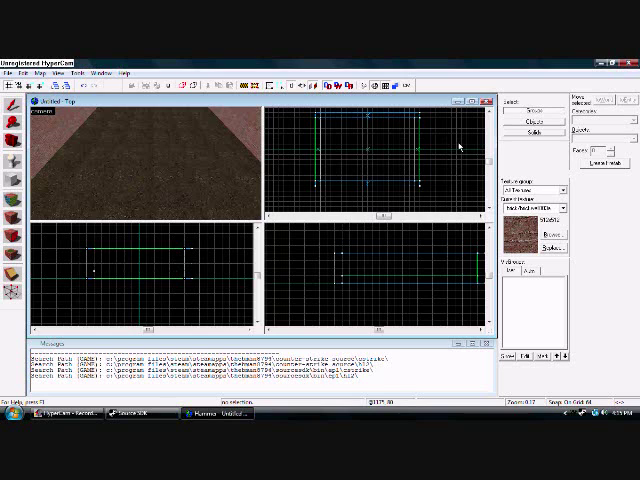
key(s)
key(Up)
key(Down)
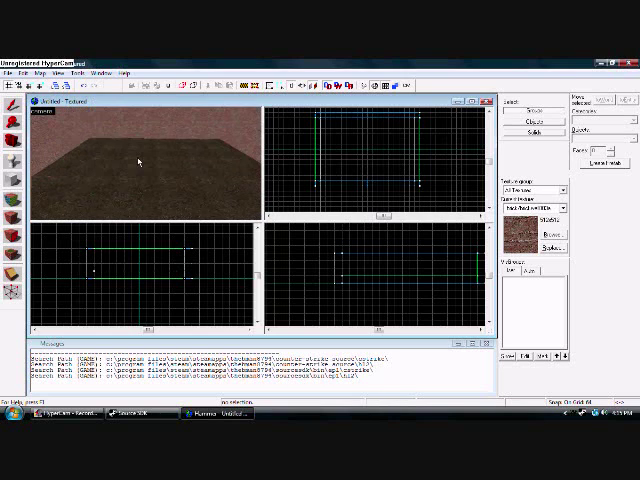
click(10, 163)
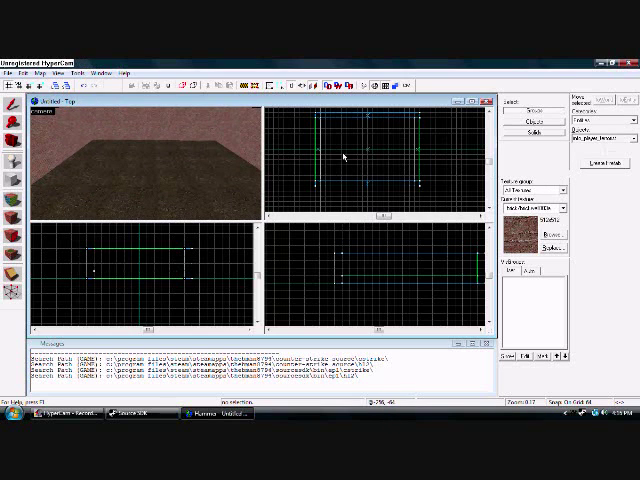
click(370, 150)
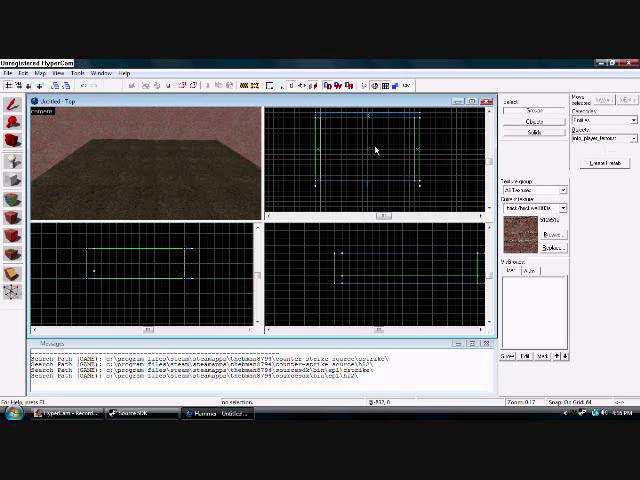
click(191, 149)
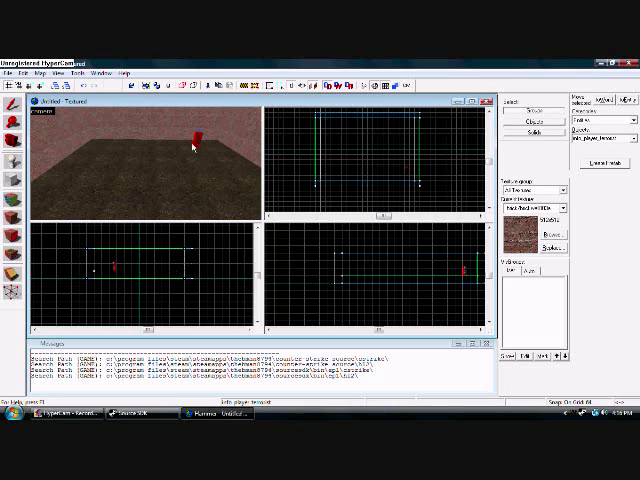
click(216, 153)
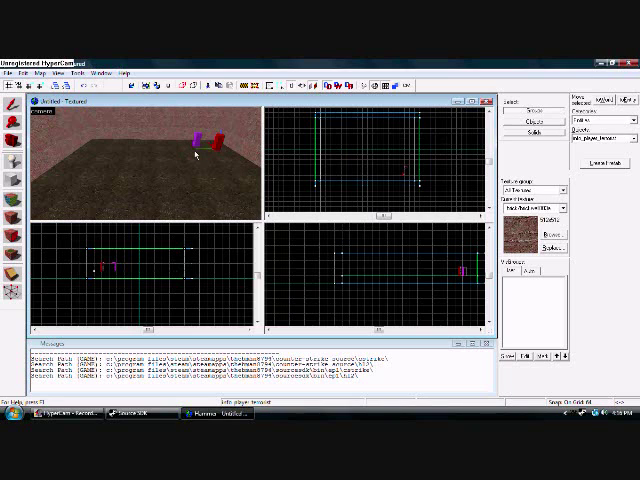
click(183, 153)
click(201, 156)
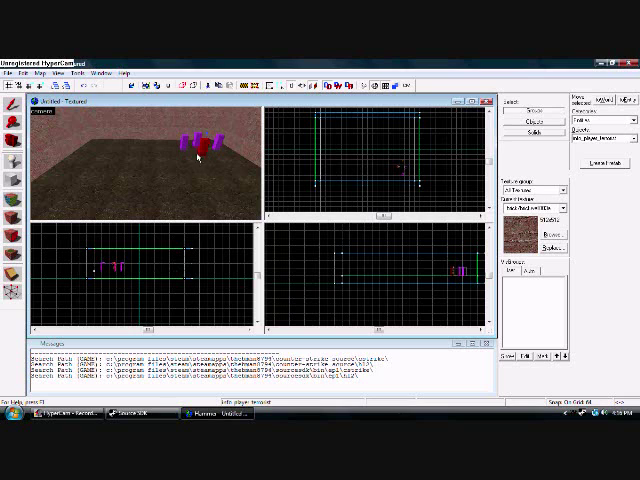
- Place info_player_counterterrorist spawns at the far end of the floor
click(633, 138)
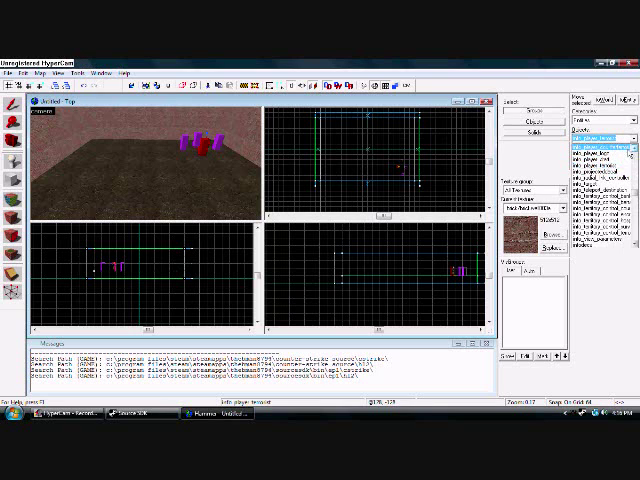
click(605, 146)
key(Left)
key(Left)
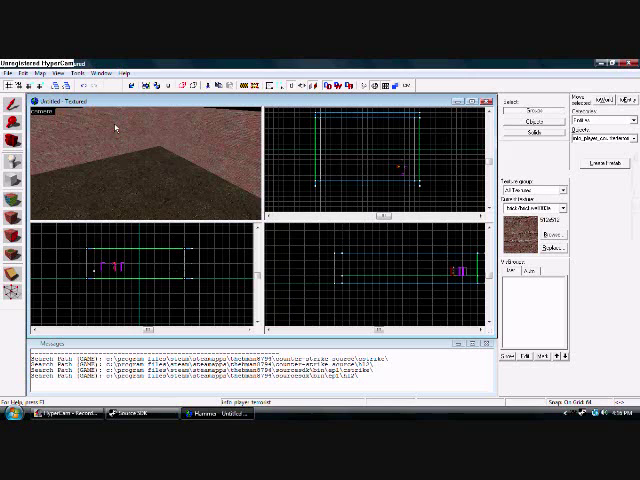
click(145, 162)
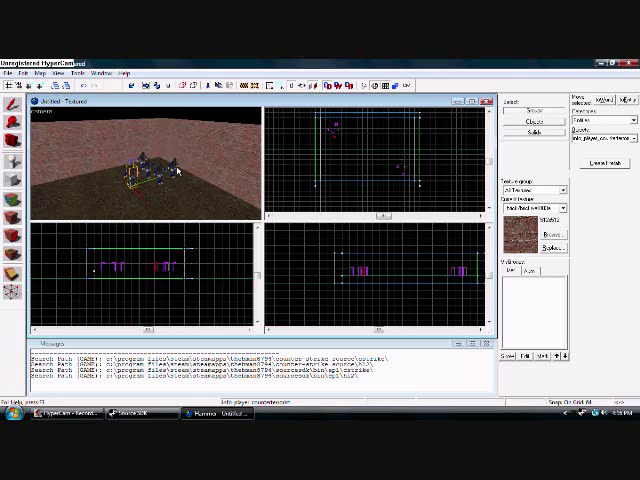
key(Down)
key(Down)
key(Down)
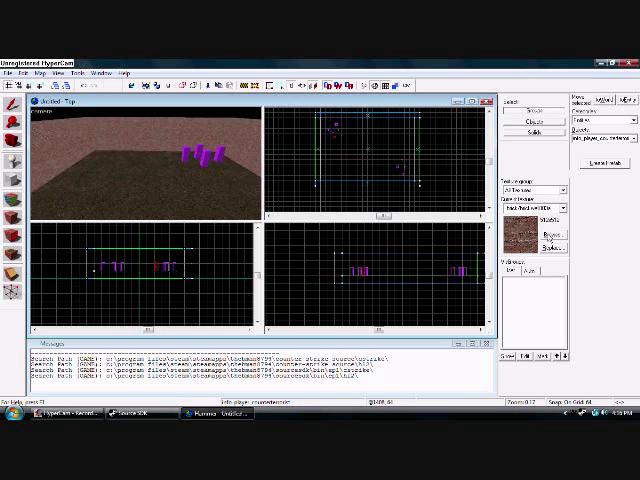
- Set toolsskybox from the texture browser as the current texture
click(551, 234)
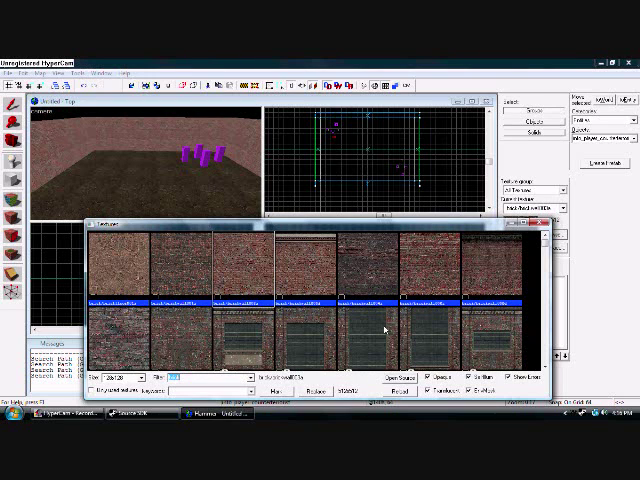
text(b)
text(tools)
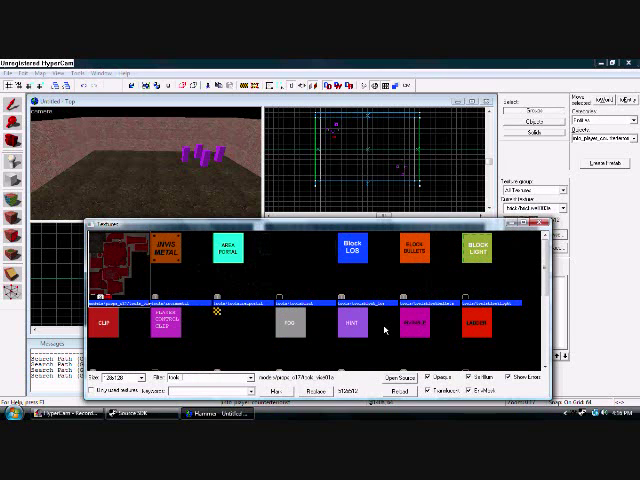
text(tools)
scroll(413, 296, down, 2)
scroll(480, 305, down, 2)
drag(543, 313, 541, 331)
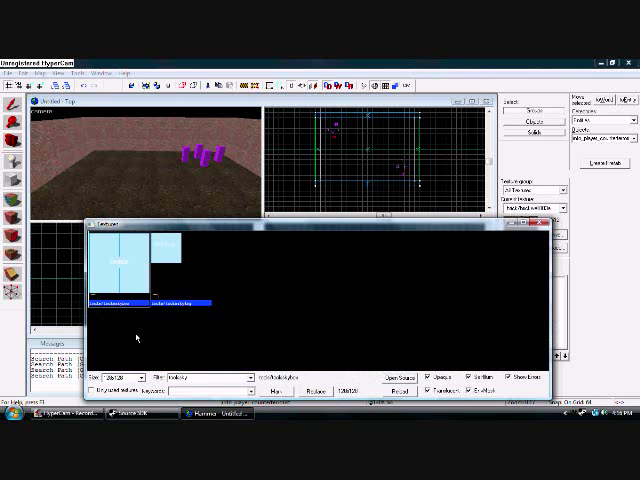
double_click(112, 260)
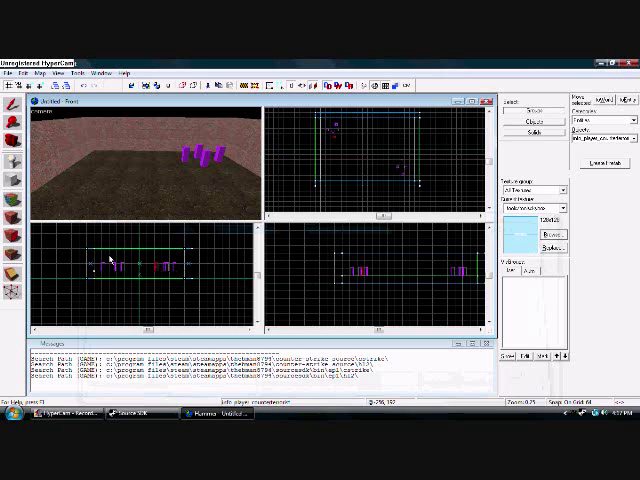
scroll(437, 158, down, 1)
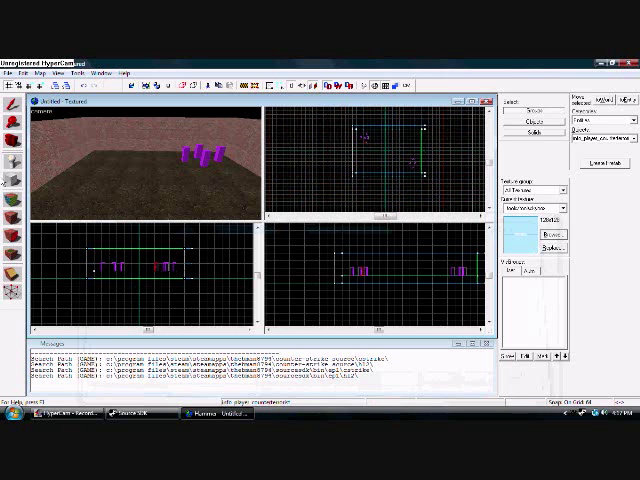
- Create a long thin skybox brush outside one wall
key(shift+b)
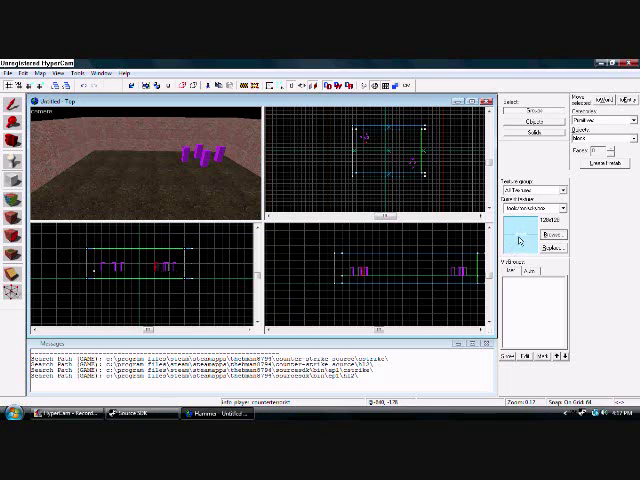
scroll(520, 240, down, 2)
scroll(383, 183, down, 2)
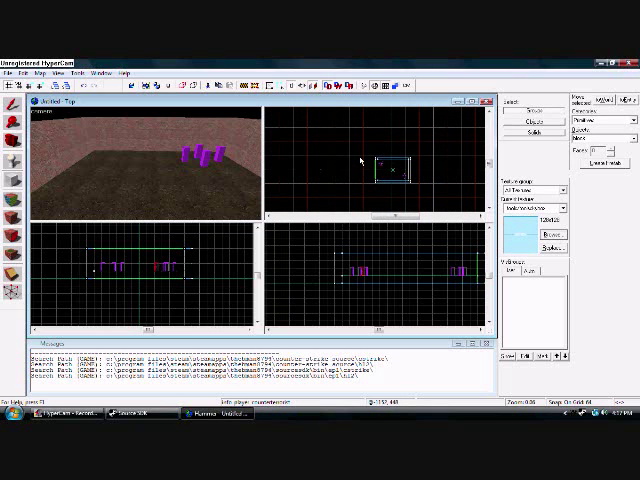
drag(360, 152, 362, 194)
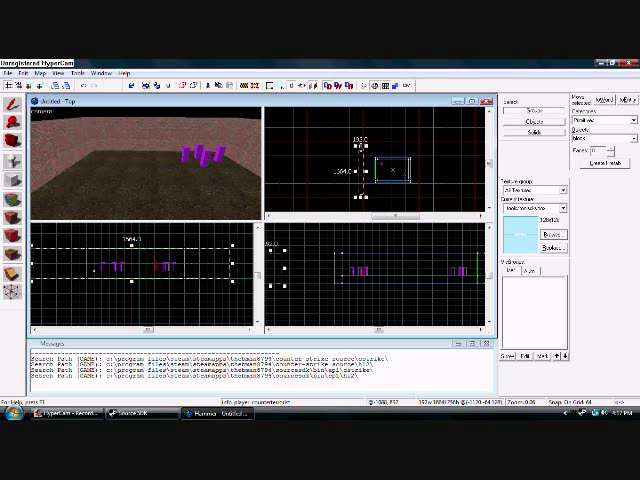
scroll(286, 225, up, 2)
scroll(286, 225, up, 2)
scroll(286, 225, up, 2)
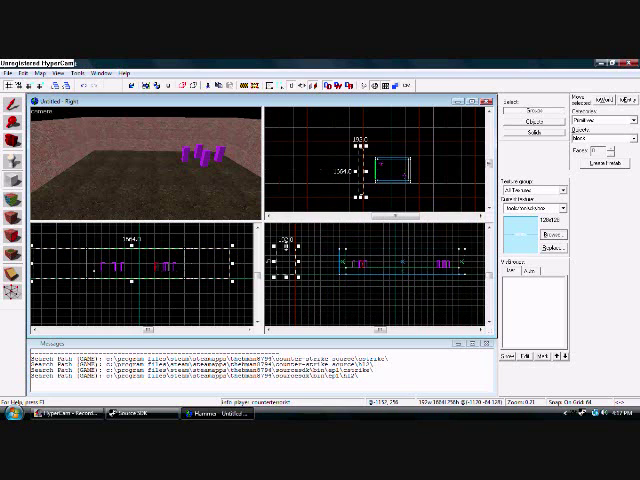
drag(286, 229, 284, 297)
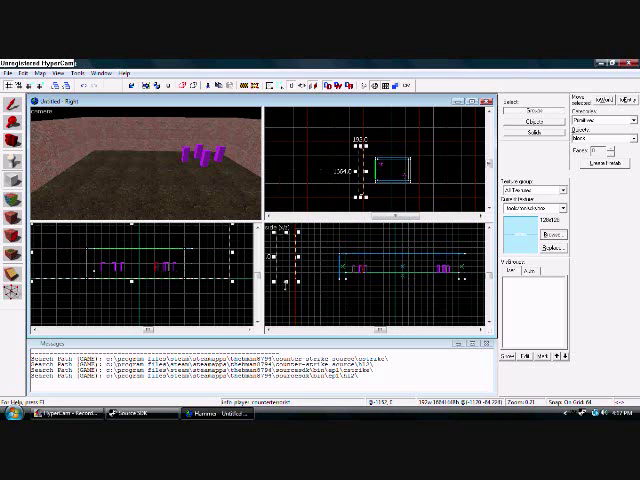
click(270, 227)
click(424, 268)
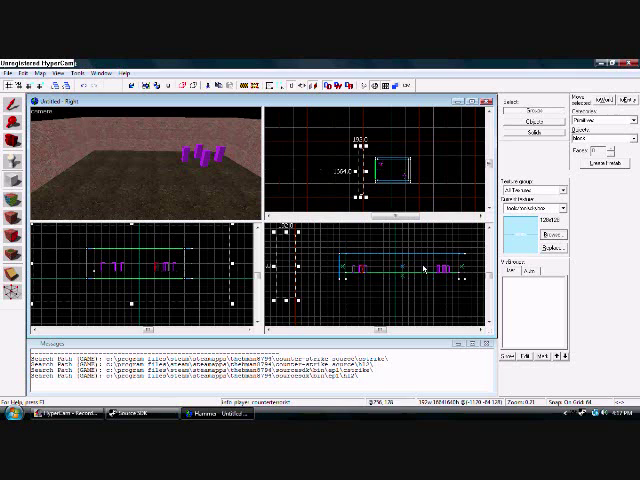
mouse_move(286, 257)
mouse_down()
mouse_move(302, 228)
mouse_move(317, 304)
mouse_up()
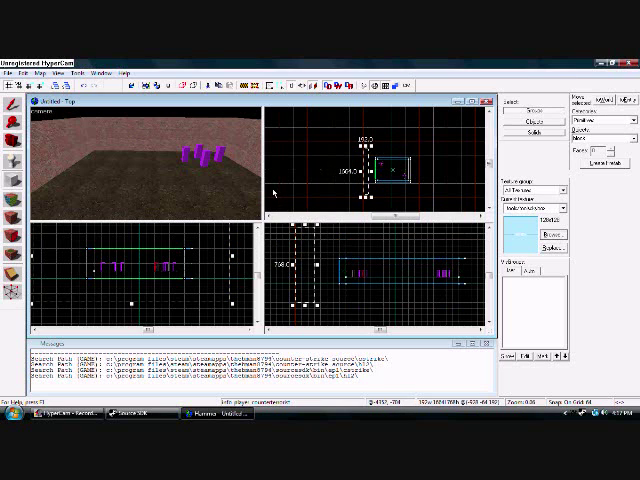
key(Return)
- Adjust the sky brush in the top view, then outline the next one beside the map
click(12, 103)
click(368, 174)
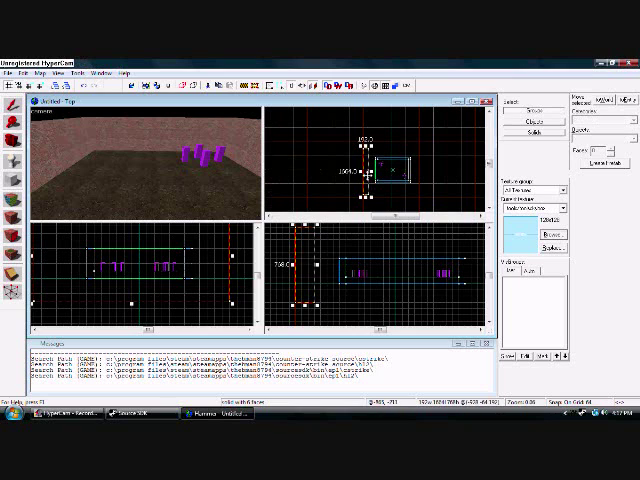
click(368, 174)
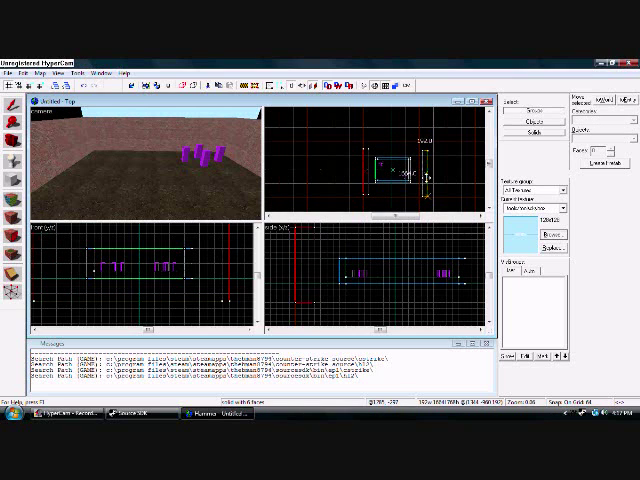
click(307, 161)
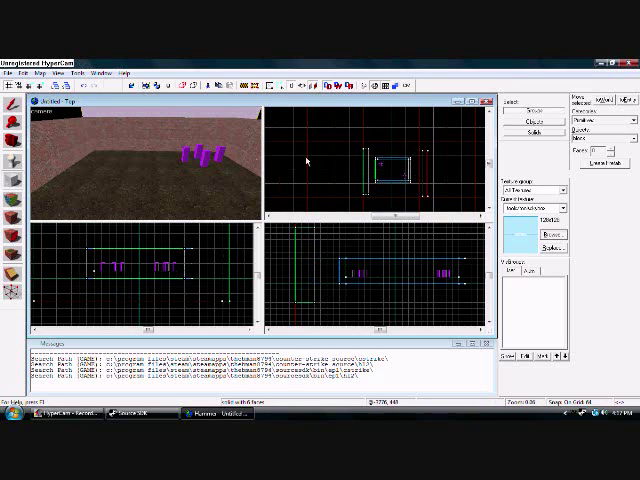
drag(365, 152, 432, 158)
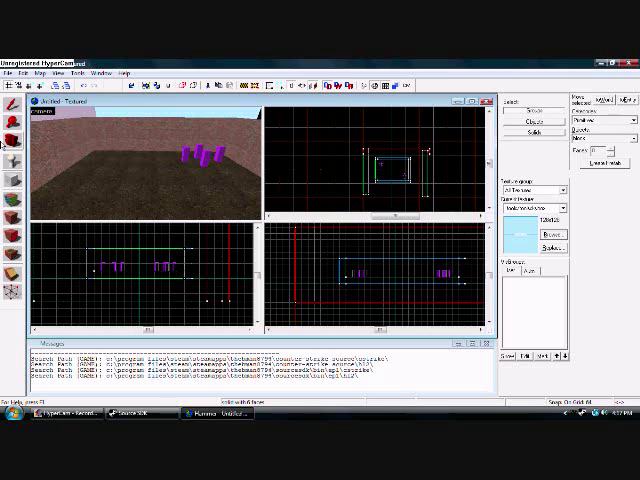
- Create the outlined sky brush and move it further down the map
key(shift+s)
drag(396, 152, 397, 193)
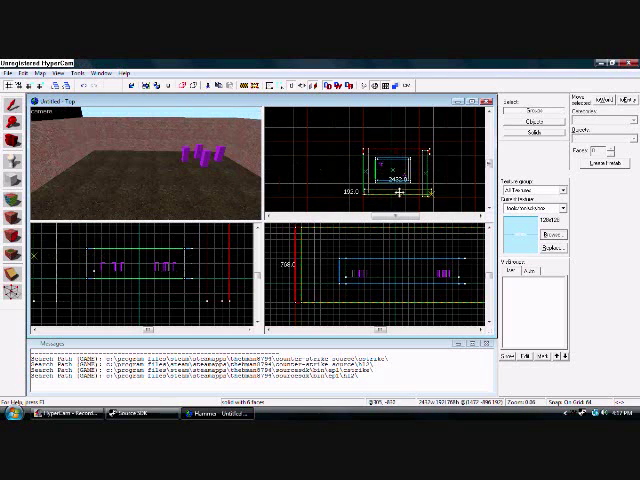
key(w)
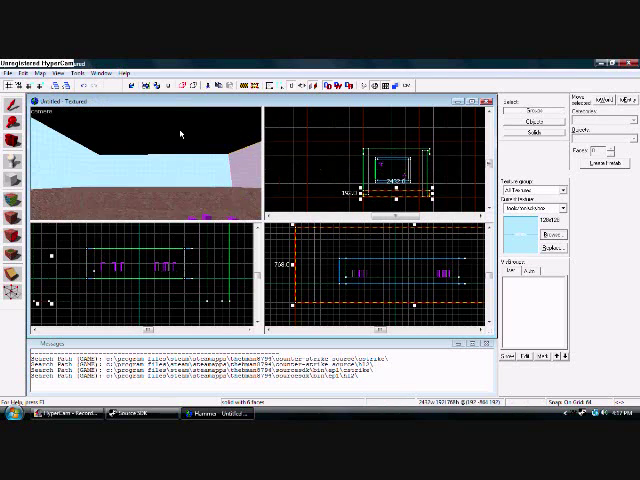
click(320, 186)
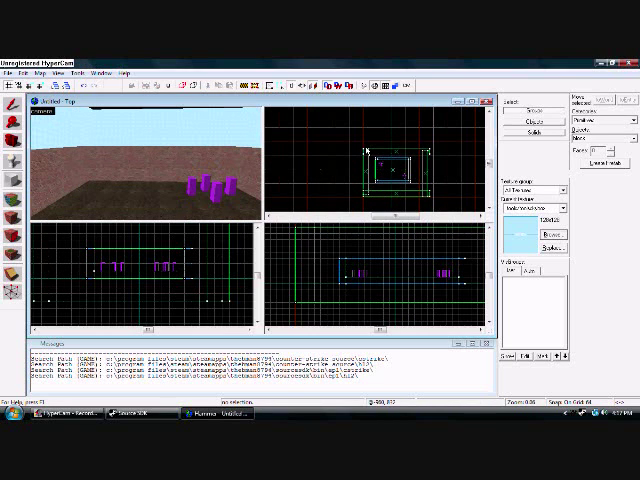
- Add another tall sky brush along the map's side and inspect the map in 3D
drag(366, 151, 431, 200)
drag(326, 302, 411, 300)
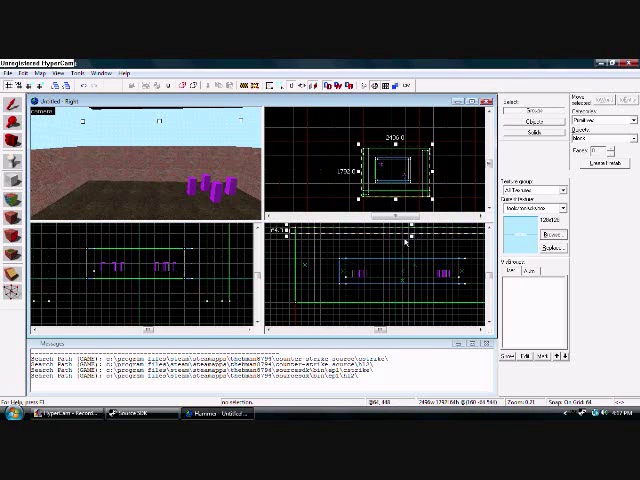
key(Return)
click(10, 103)
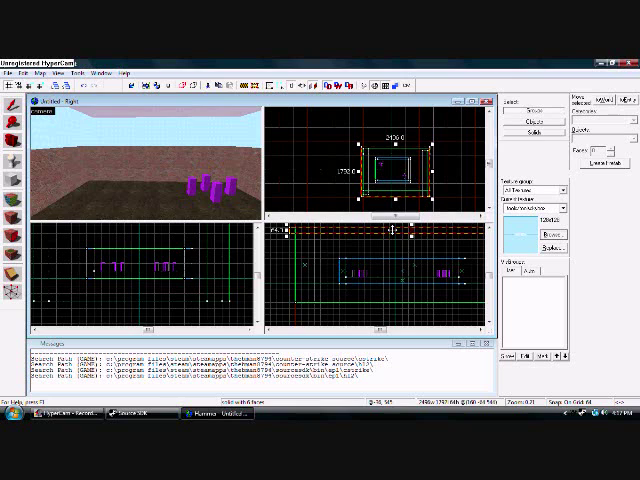
click(404, 307)
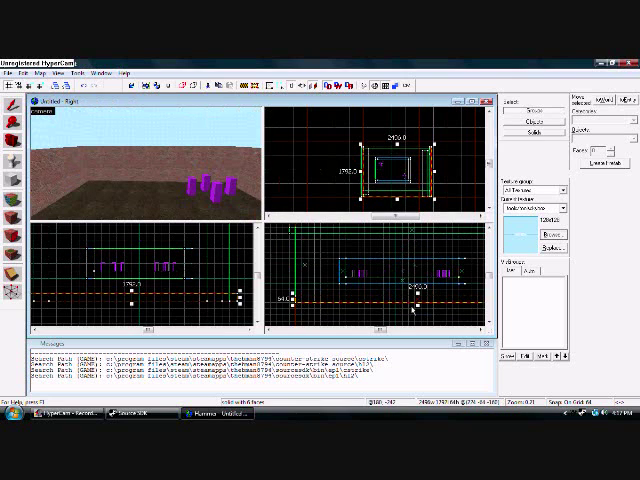
click(167, 139)
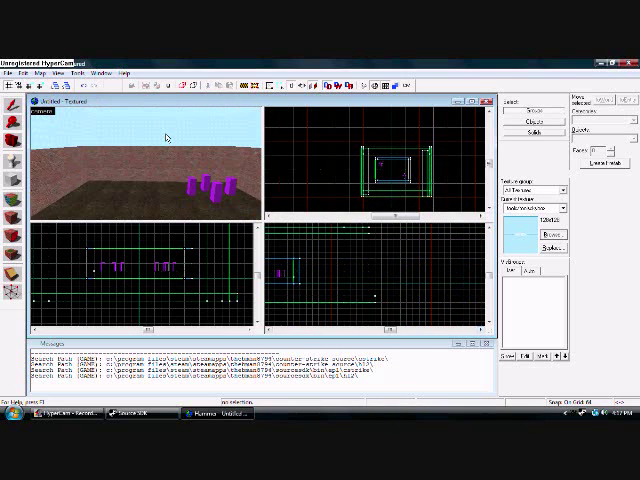
key(Up)
key(Up)
key(Up)
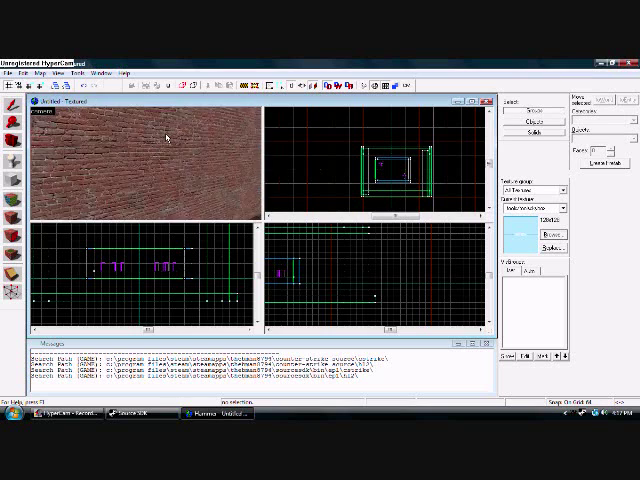
key(Left)
key(Left)
key(Left)
key(Left)
key(Left)
key(Left)
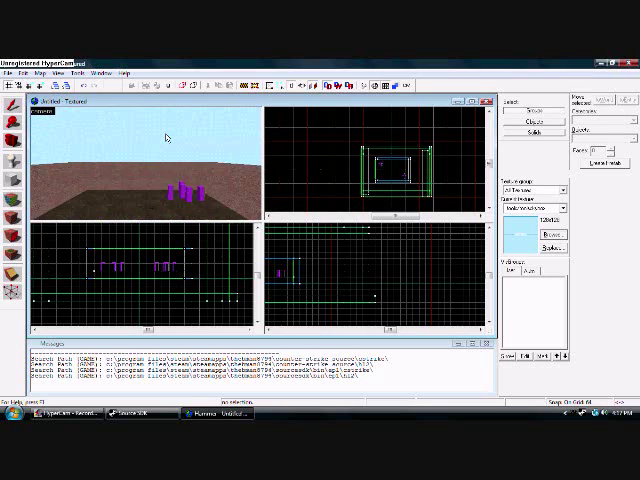
key(Left)
key(Left)
key(Right)
key(Right)
key(Right)
key(shift+e)
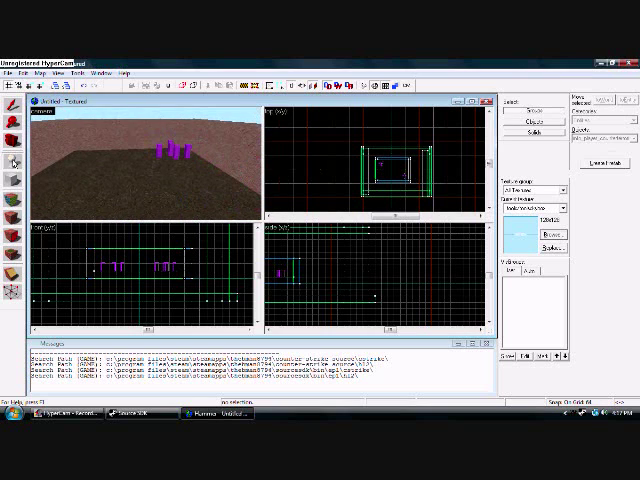
- Choose light_environment as the entity type and mark a spot above the map
click(395, 170)
click(617, 138)
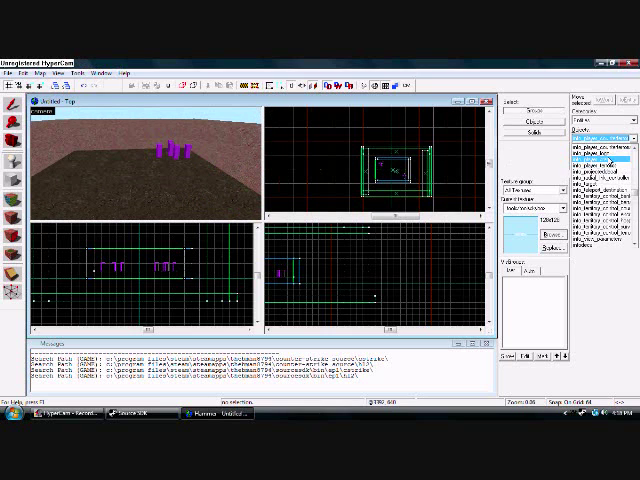
scroll(630, 195, down, 5)
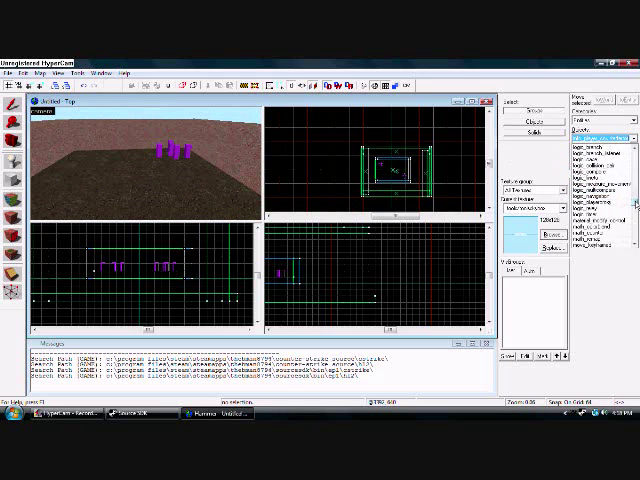
scroll(635, 205, down, 5)
scroll(634, 205, up, 3)
scroll(630, 200, up, 3)
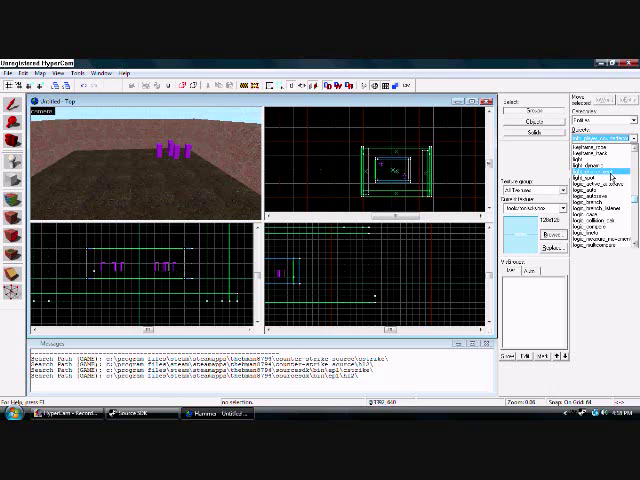
click(611, 174)
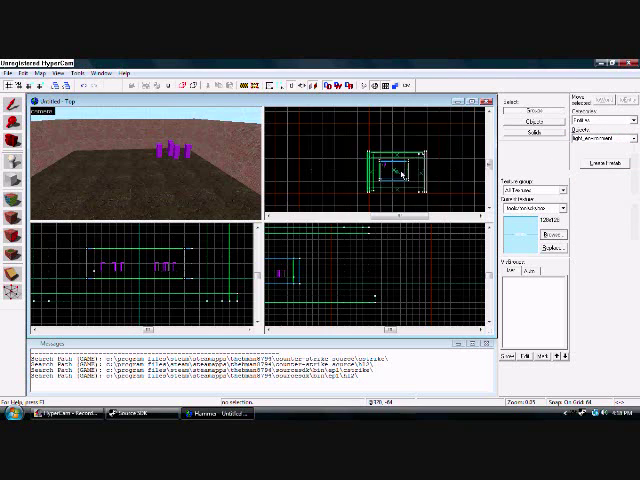
scroll(392, 172, up, 1)
scroll(390, 175, up, 2)
click(403, 171)
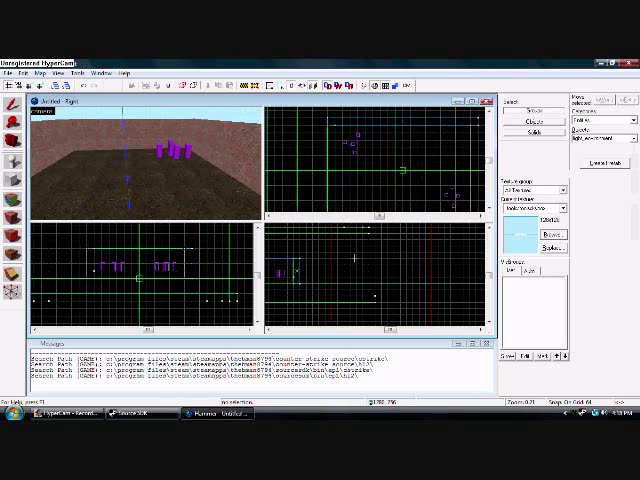
scroll(378, 278, down, 2)
click(297, 268)
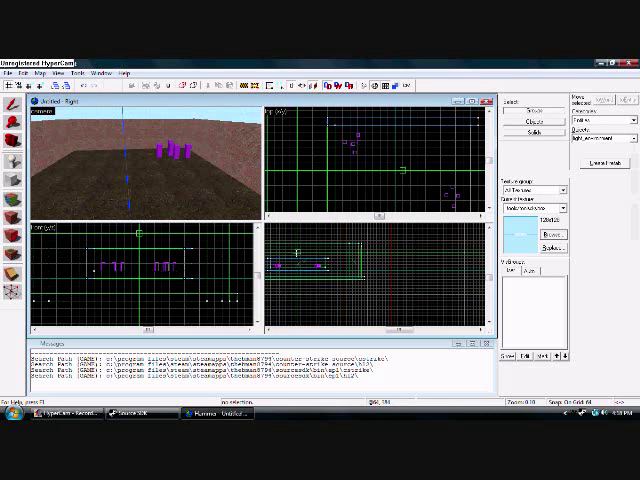
- Create the light_environment entity at the marked spot and orbit around it
drag(115, 171, 115, 171)
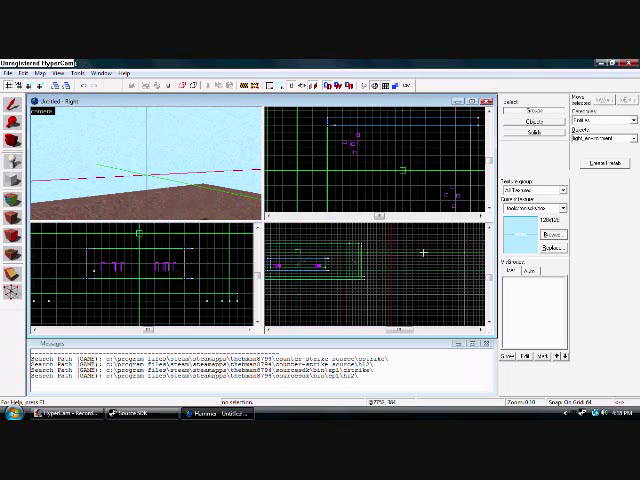
right_click(309, 254)
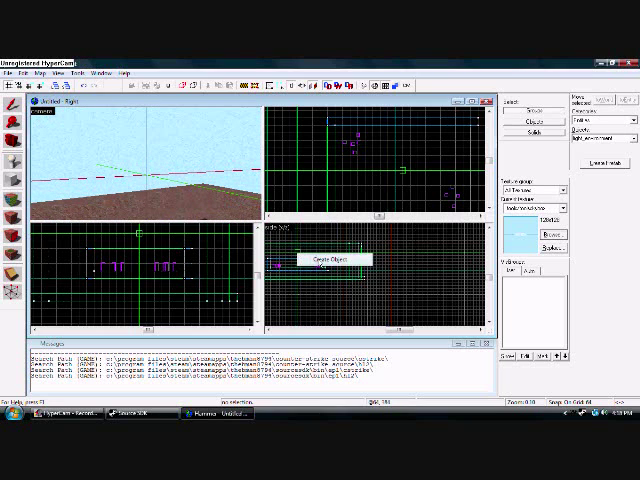
click(320, 261)
drag(152, 178, 153, 180)
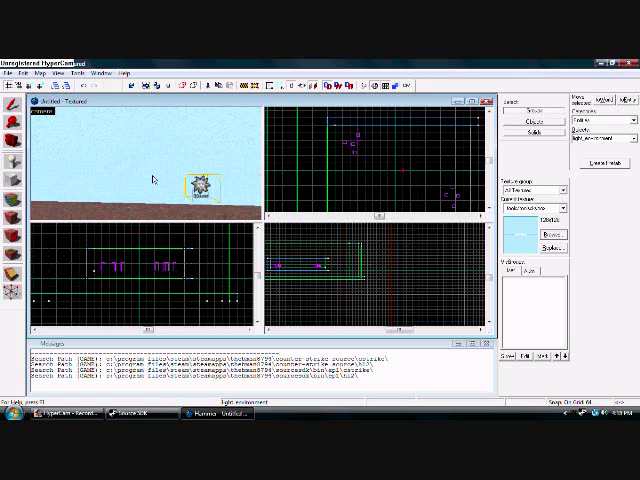
drag(153, 180, 153, 181)
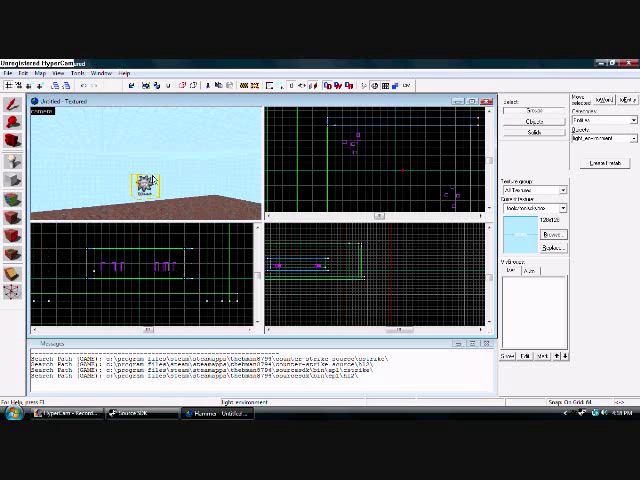
key(shift+s)
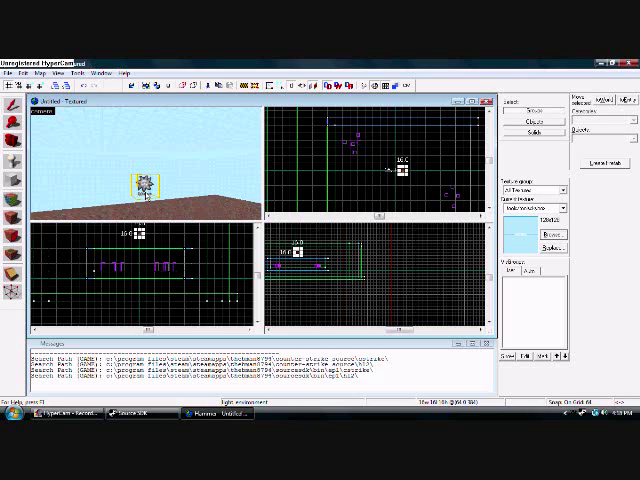
double_click(148, 184)
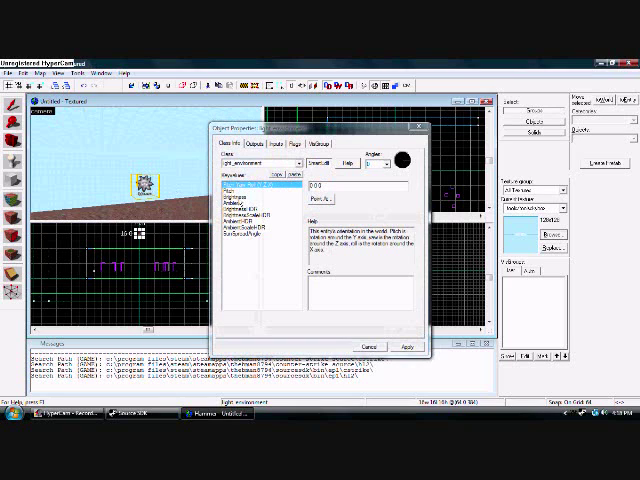
click(262, 197)
click(262, 197)
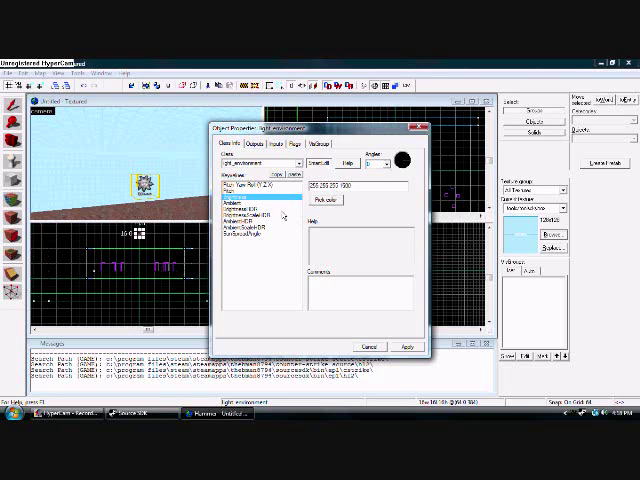
click(245, 203)
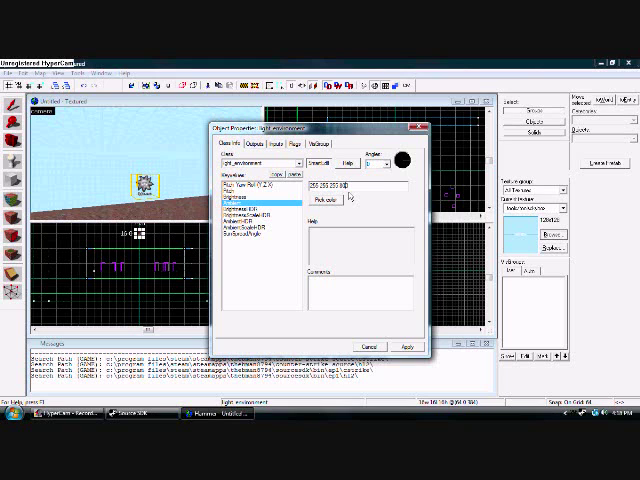
click(407, 347)
click(417, 136)
- Fly the 3D camera through the map to inspect the spawns, sky and floor
click(86, 143)
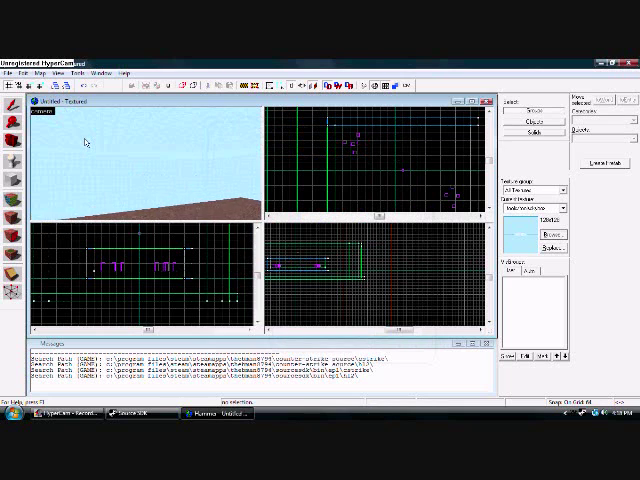
key(w)
key(w)
key(Left)
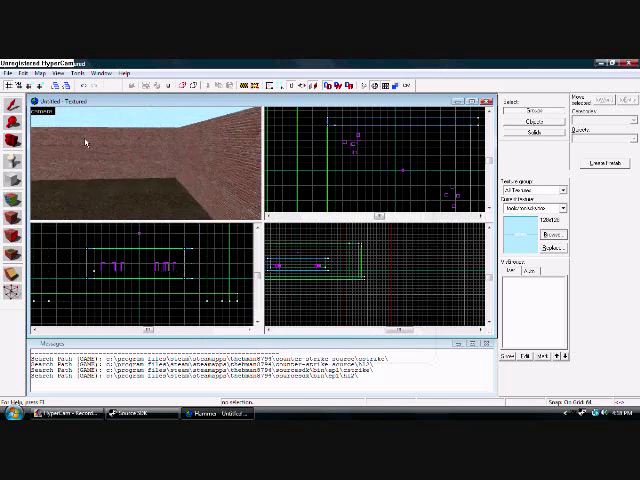
key(Left)
key(Up)
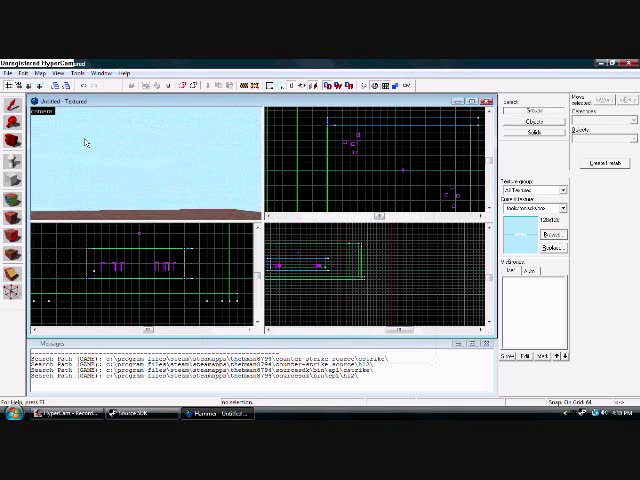
key(Down)
key(Down)
key(Left)
key(s)
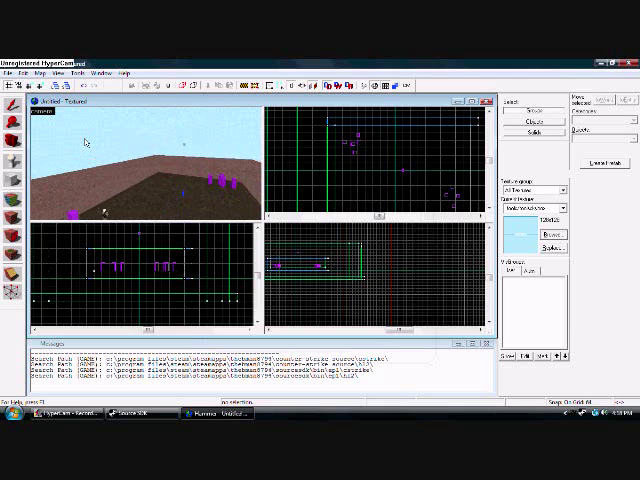